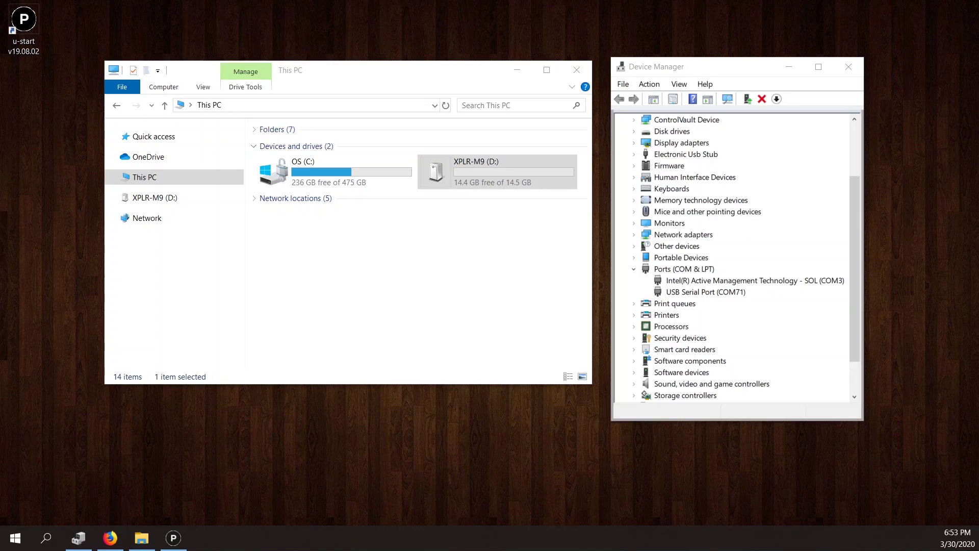
Step: Check the COM71 serial port, then open the XPLR-M9 (D:) drive and select u-start_v19.08.02_installer.exe
click(698, 294)
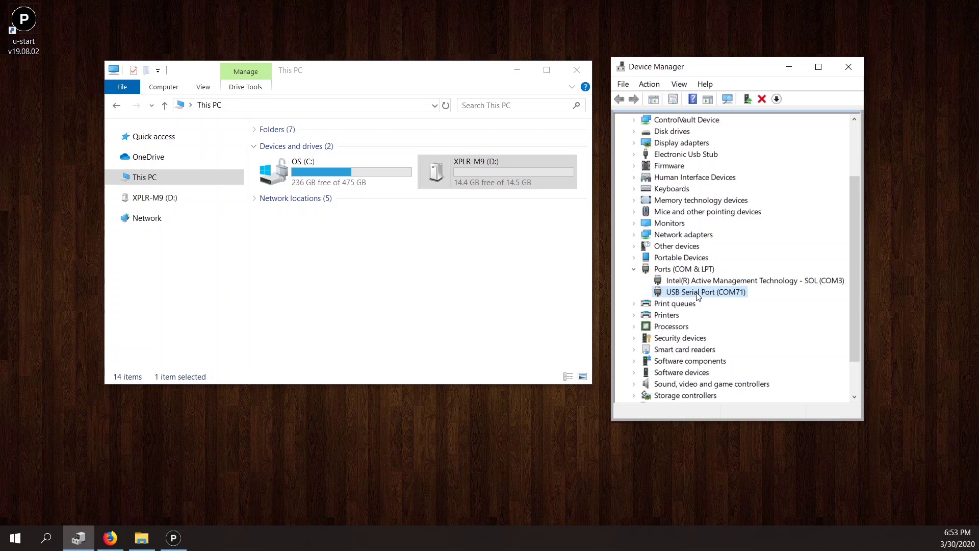
click(465, 166)
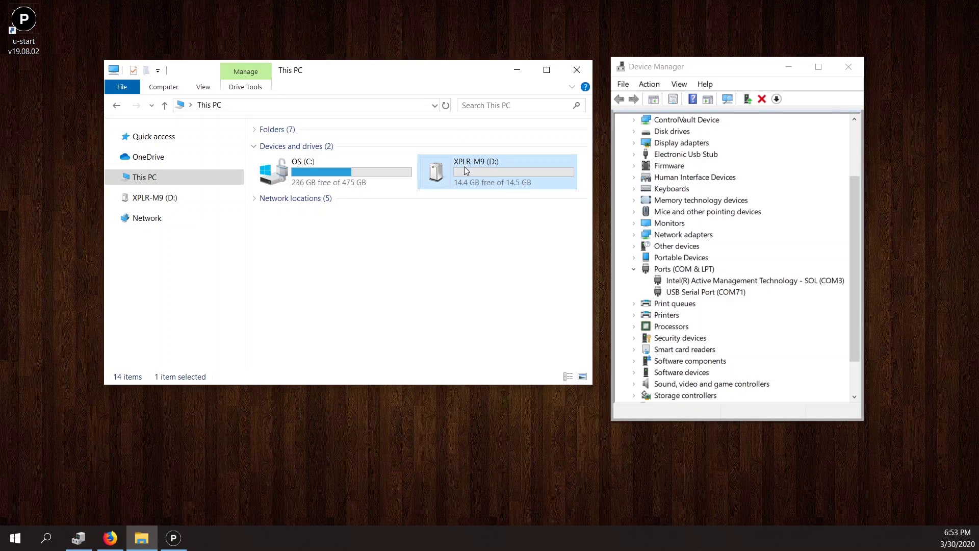
double_click(466, 170)
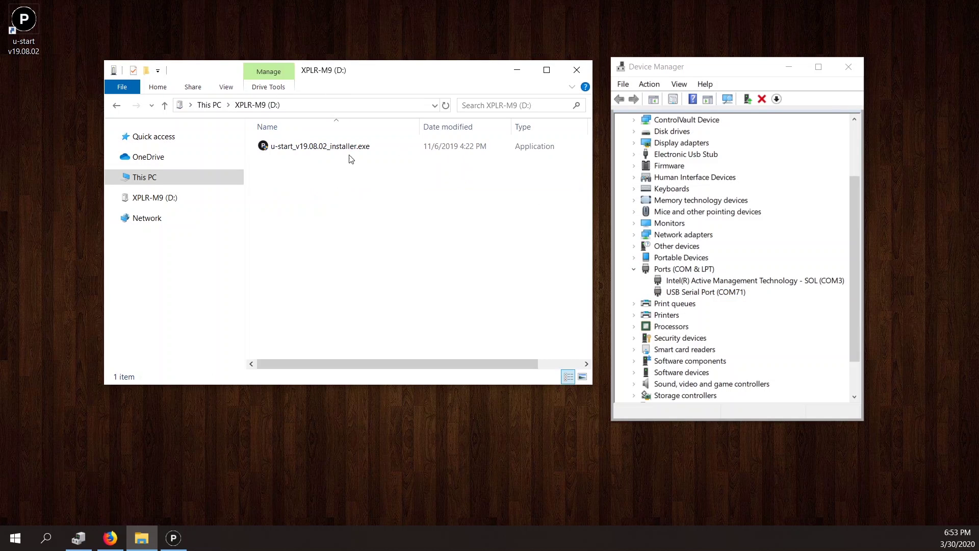
click(351, 154)
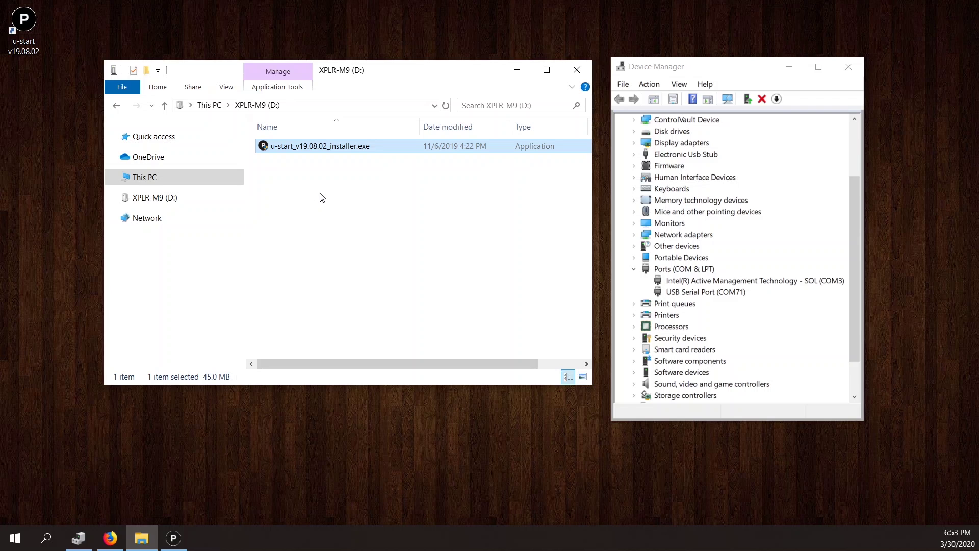
Step: Bring u-start forward and wait for satellite signals and a map fix at latitude 38.945229
click(177, 536)
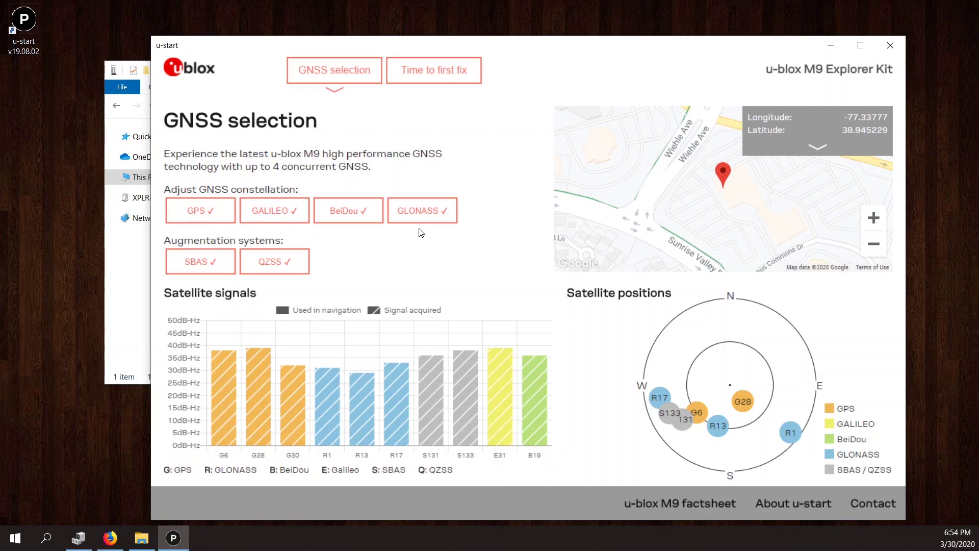
Step: Turn BeiDou off and back on, then go to the Time to first fix page
click(349, 220)
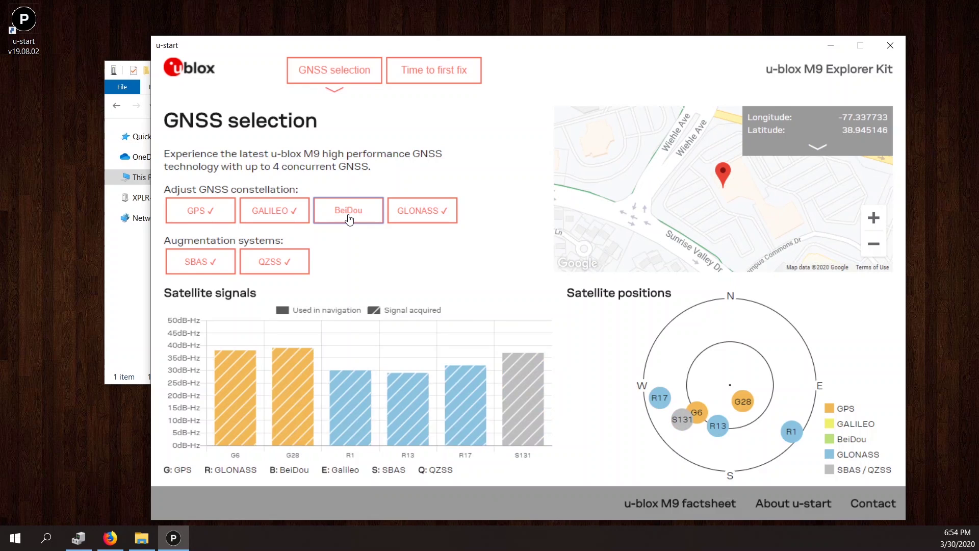
click(348, 219)
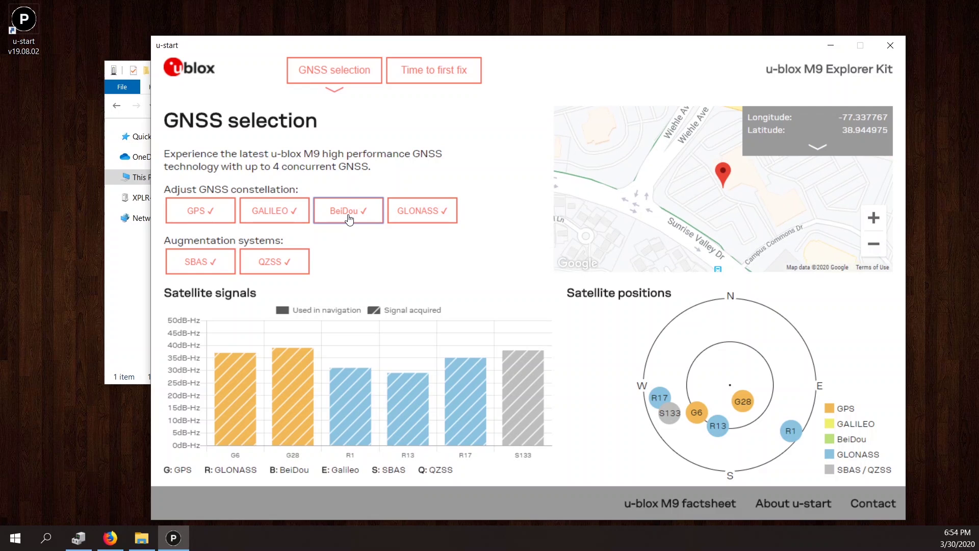
click(438, 84)
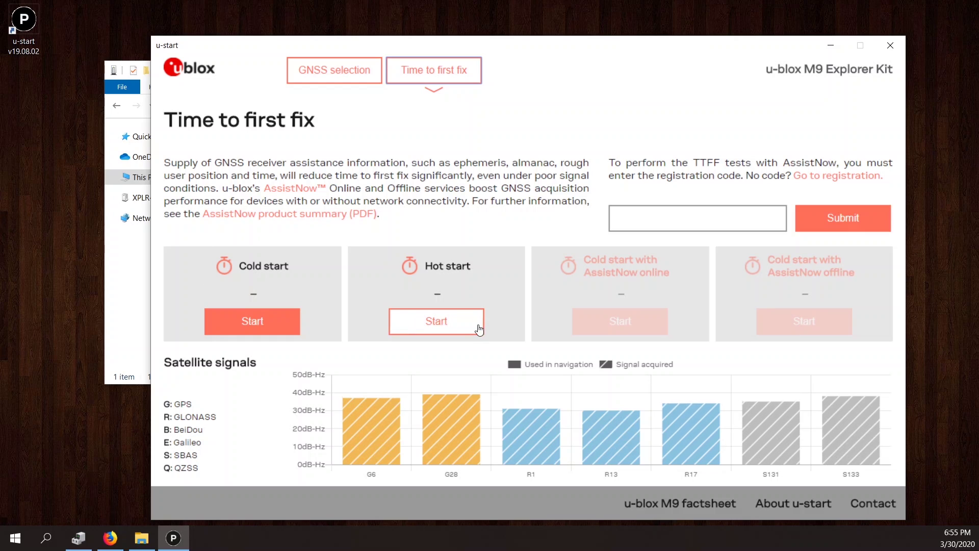
Step: Run the hot start test to get a 0.5 s fix, then bring up u-blox.com in Firefox
click(436, 322)
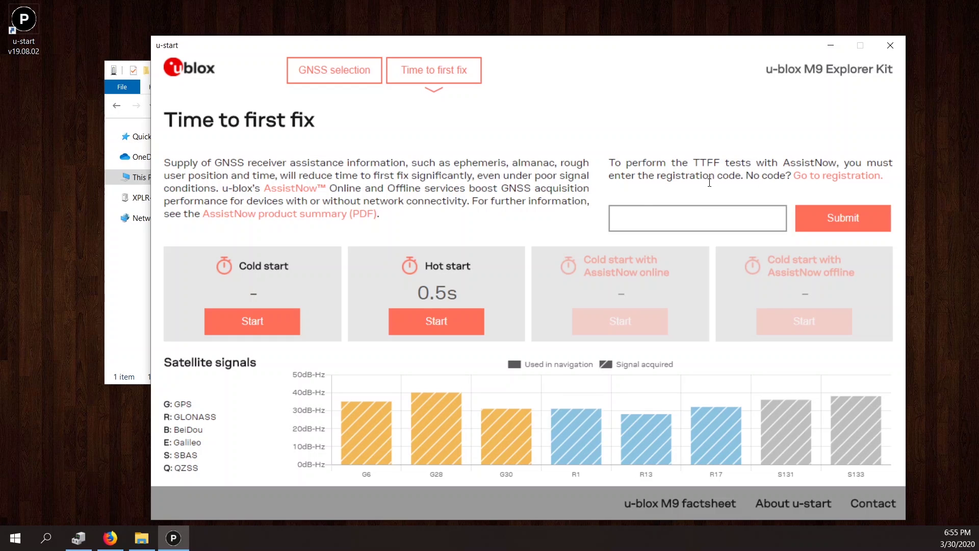
click(640, 217)
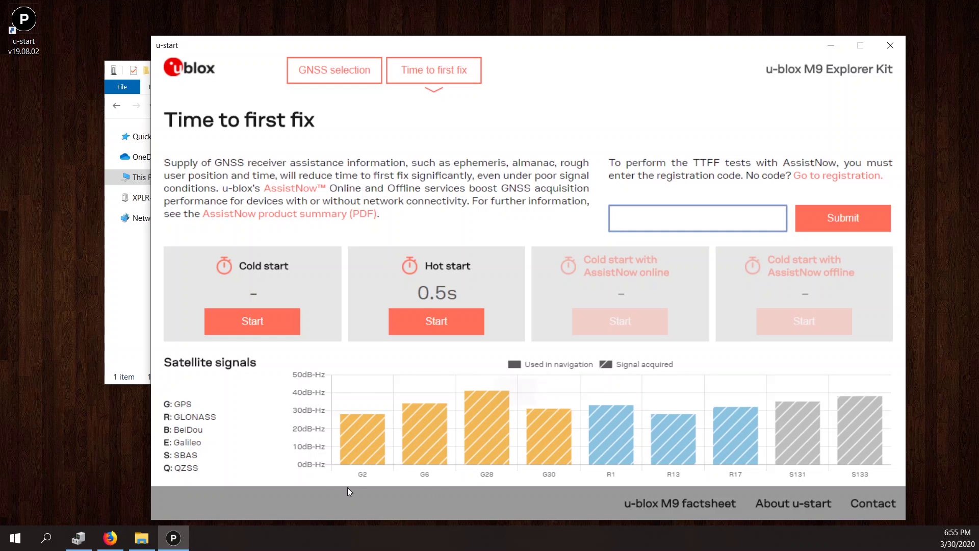
click(111, 538)
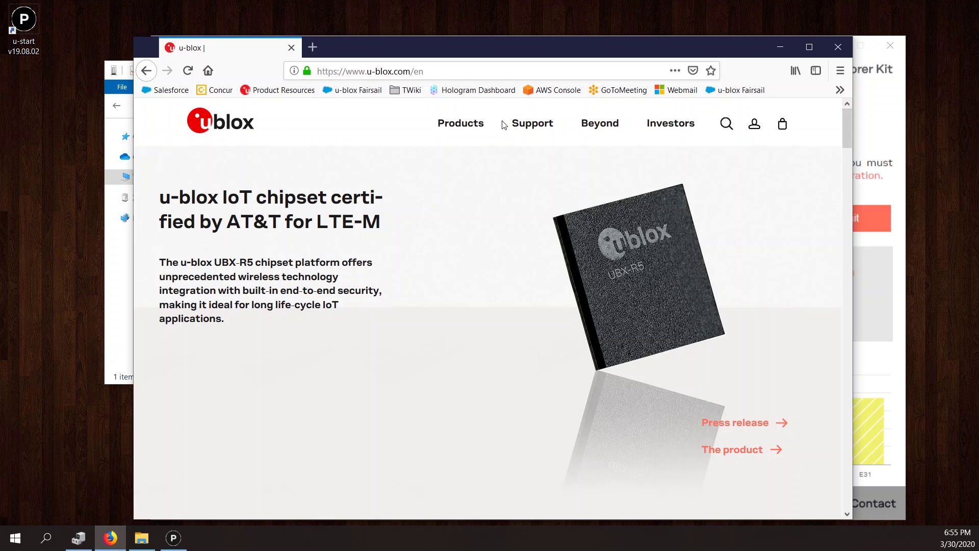
Step: Go from Support to Evaluation software and on to the u-center product page
click(525, 131)
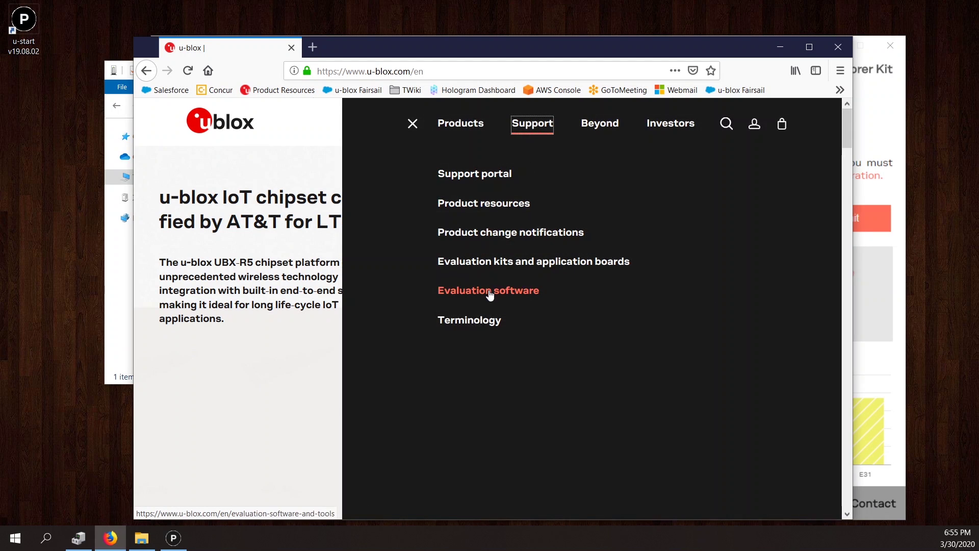
click(490, 294)
scroll(236, 422, down, 2)
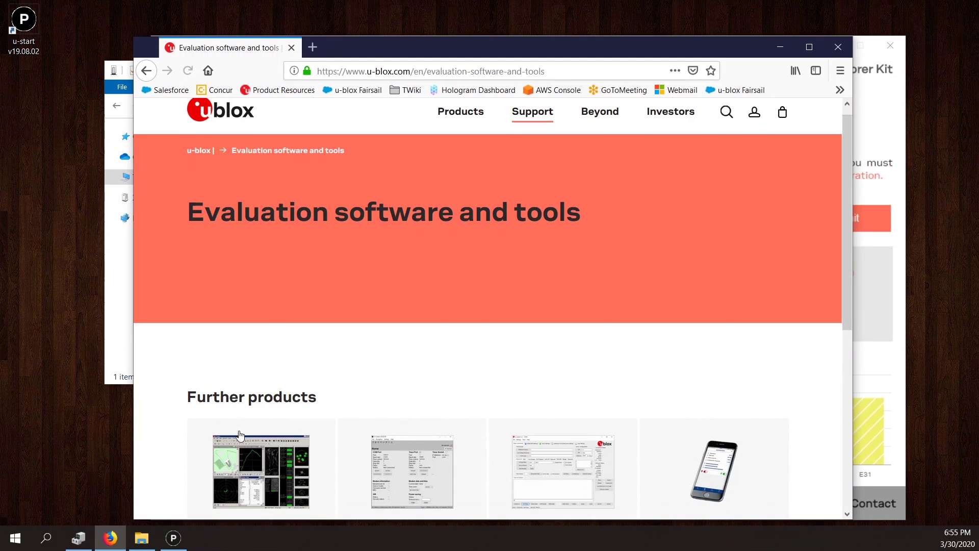
click(250, 437)
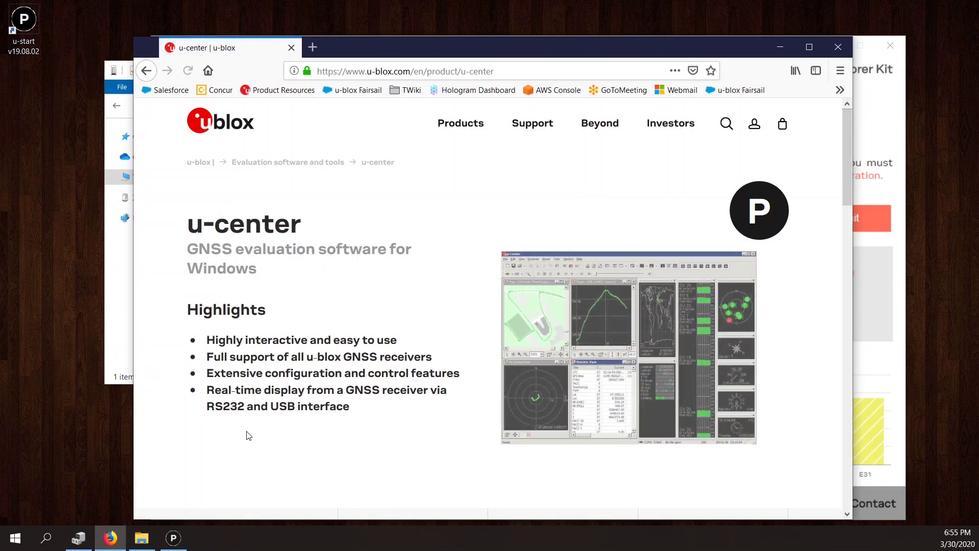